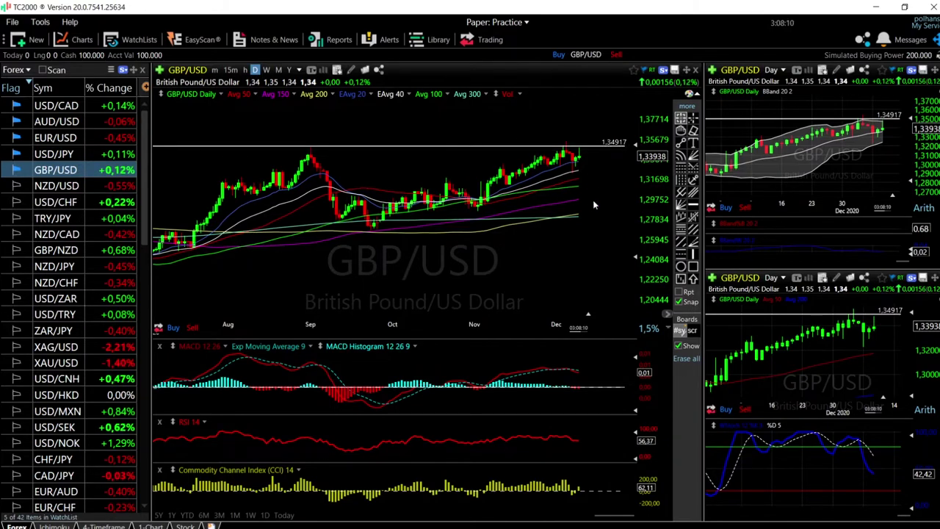
Examine the recent GBP/USD daily candles and read the price data of the 7 December 2020 candle
scroll(593, 200, "up", 3)
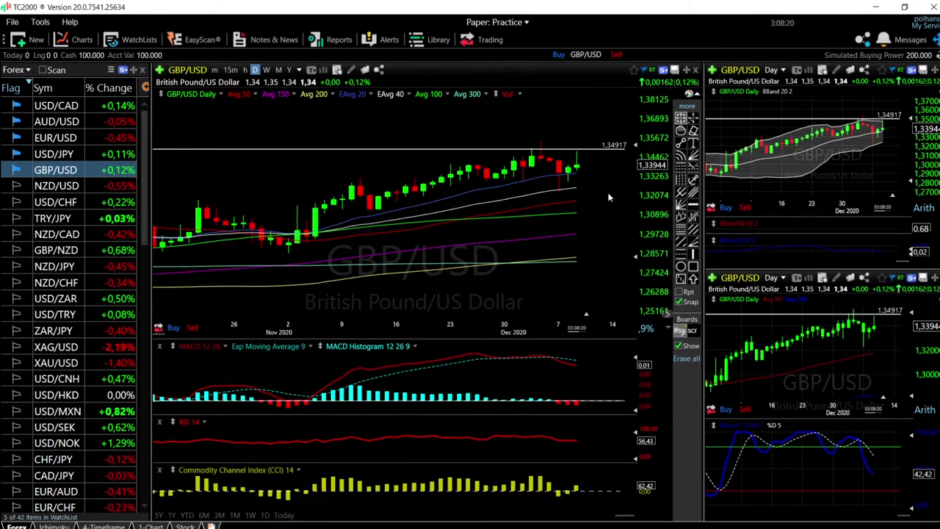
scroll(608, 197, "down", 2)
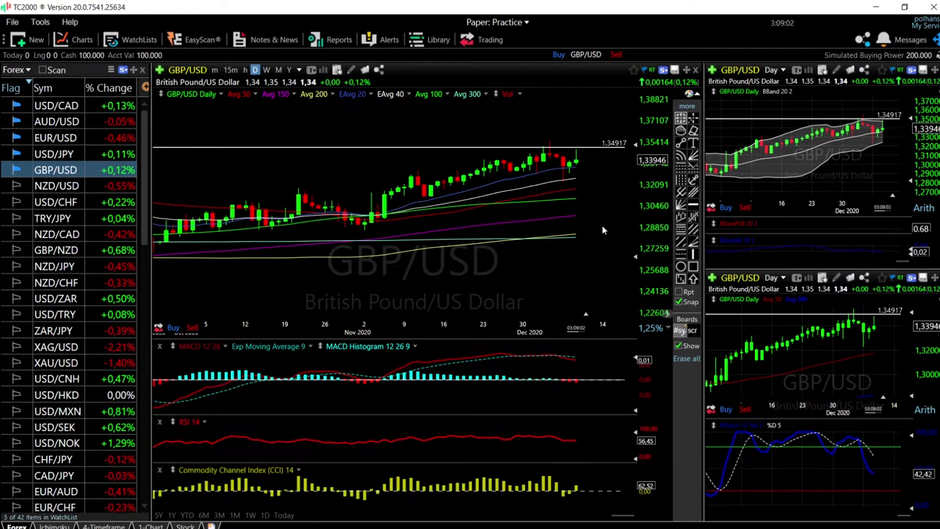
scroll(589, 218, "up", 3)
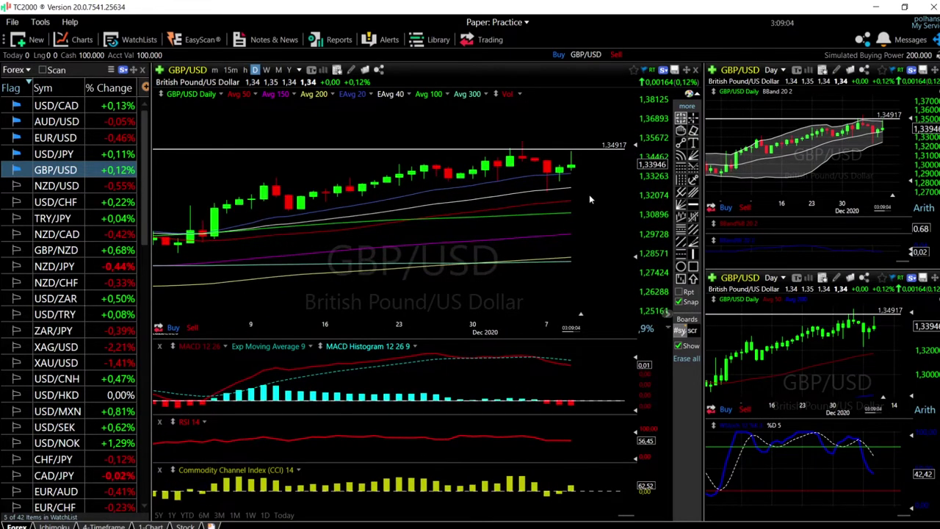
left_click(547, 192)
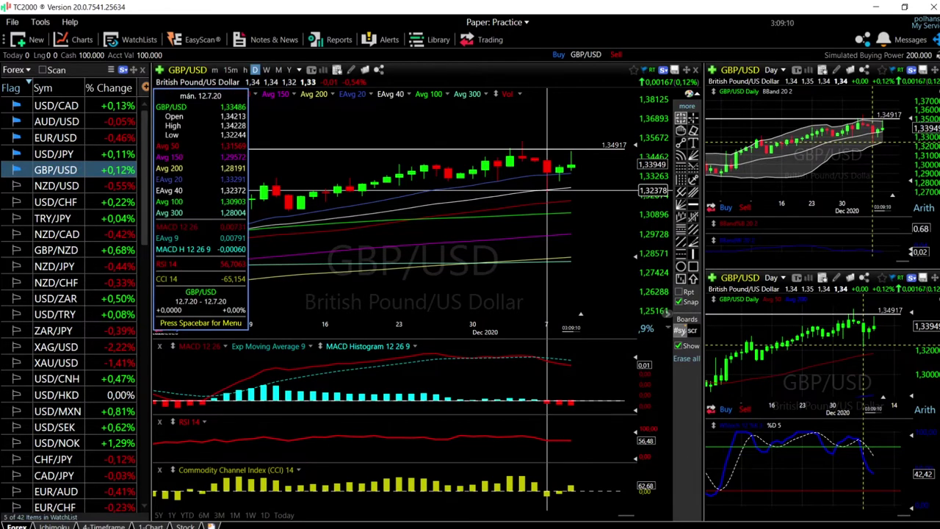
left_click(548, 190)
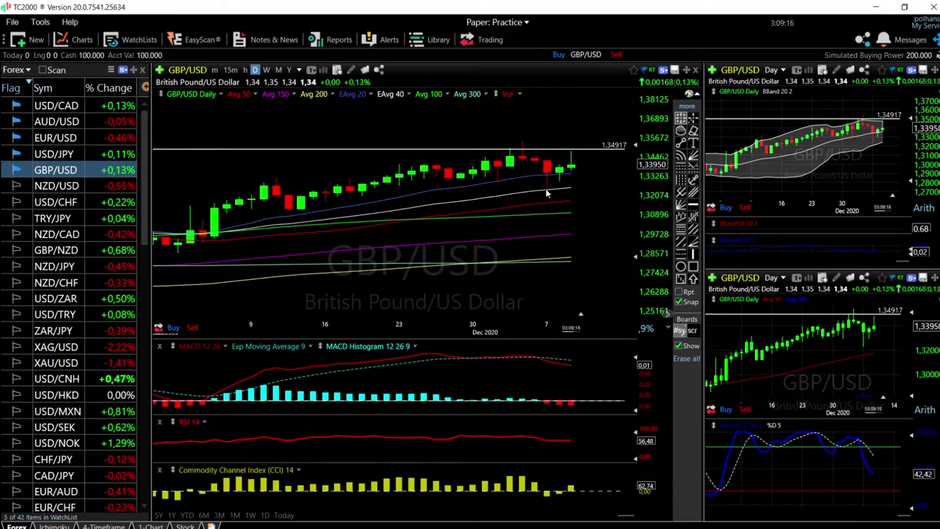
mouse_move(545, 158)
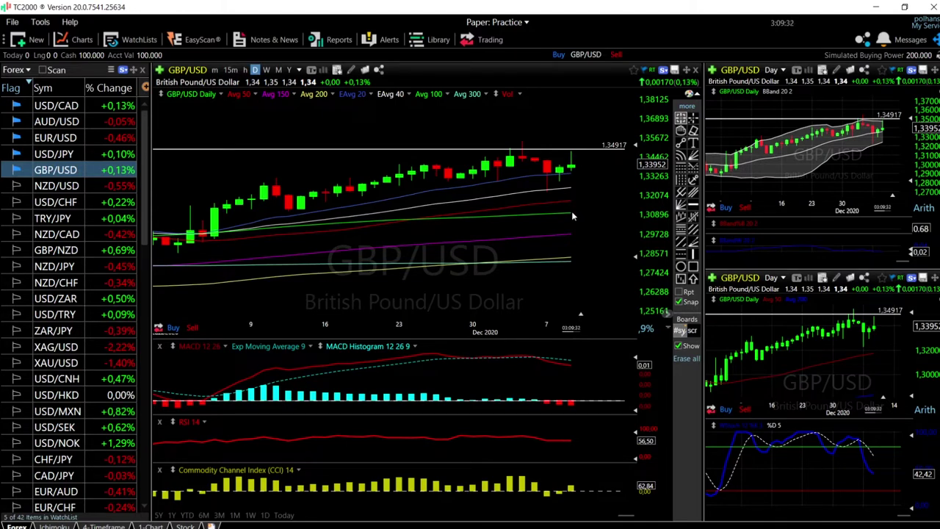
Measure the GBP/USD rise on the daily chart from the late-September low to the early-December high
scroll(607, 227, "down", 3)
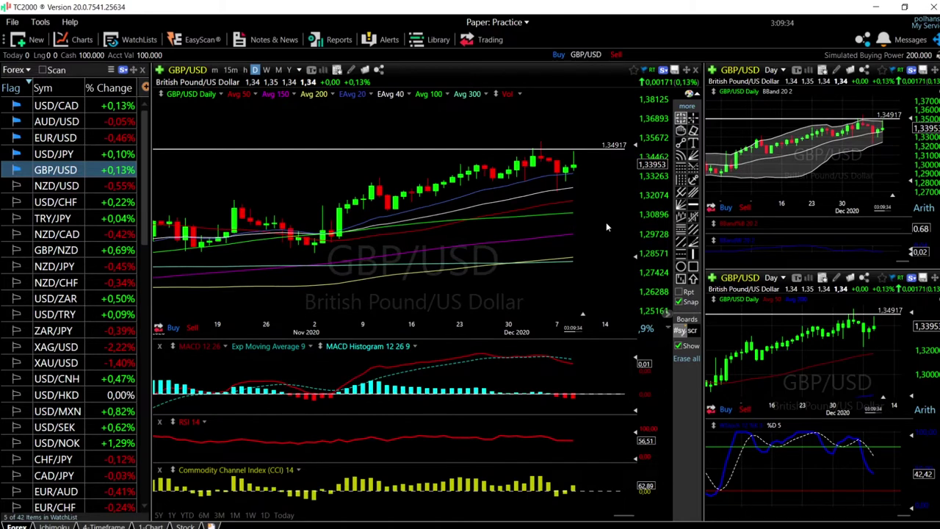
scroll(607, 226, "down", 1)
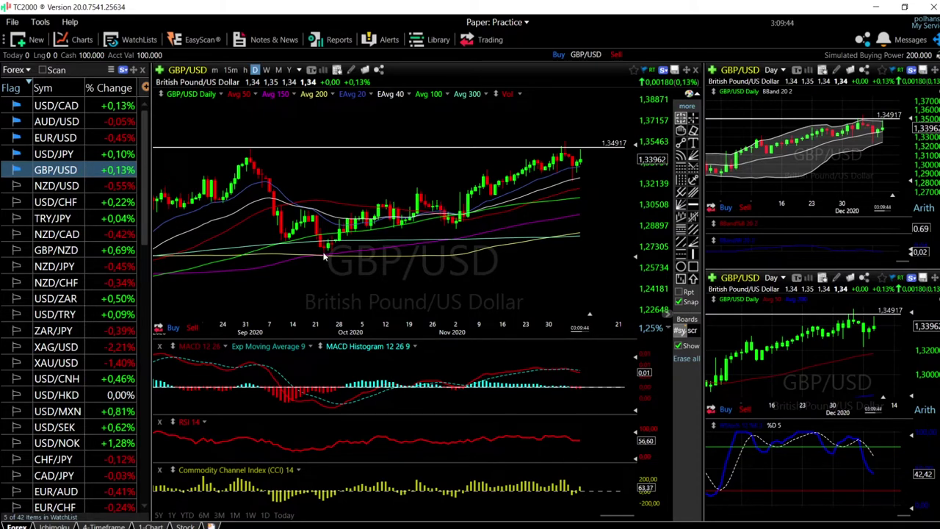
left_click_drag(323, 256, 565, 140)
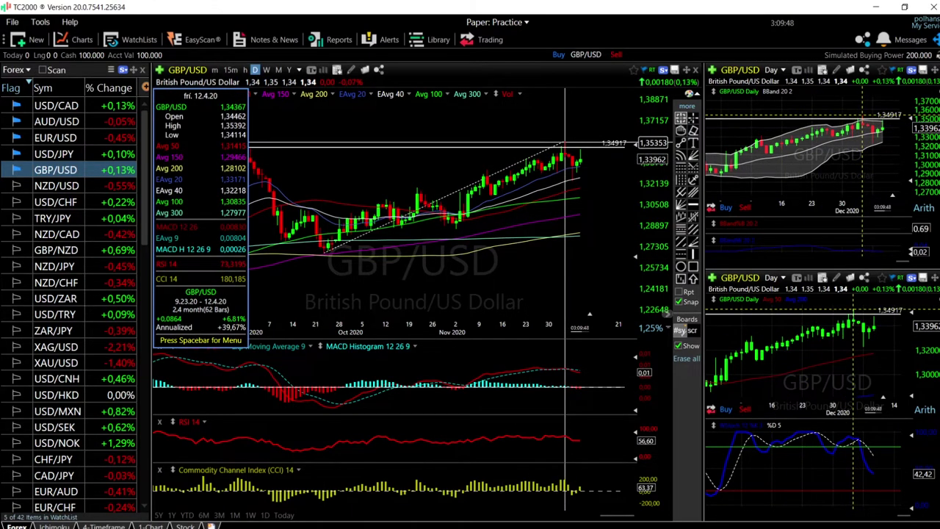
left_click_drag(566, 141, 514, 184)
Compare the latest GBP/USD daily highs with the earlier peaks along the 1,34917 horizontal line, back to December 2019
scroll(481, 219, "down", 3)
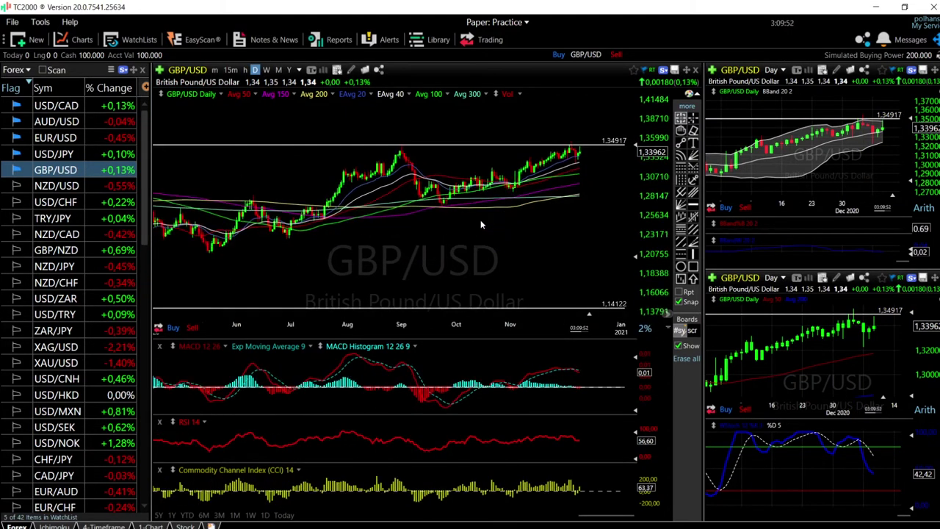
scroll(481, 220, "down", 2)
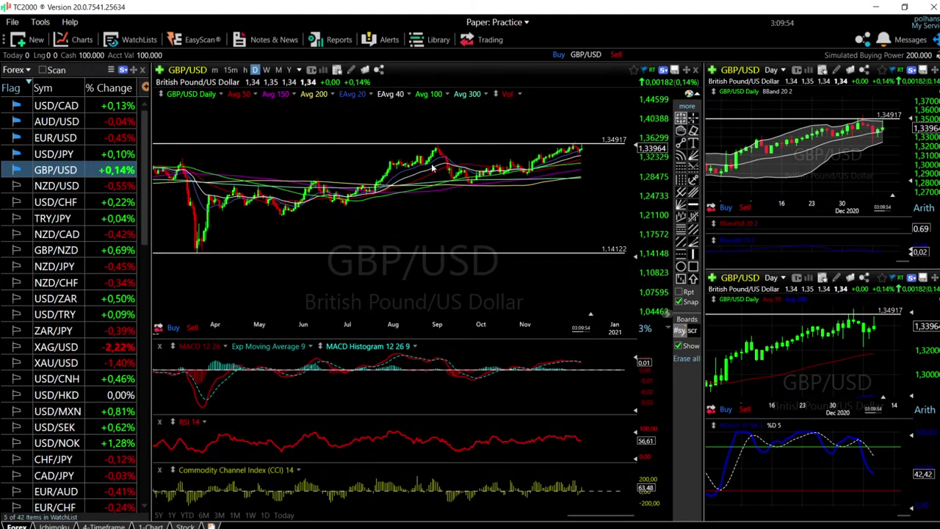
mouse_move(441, 150)
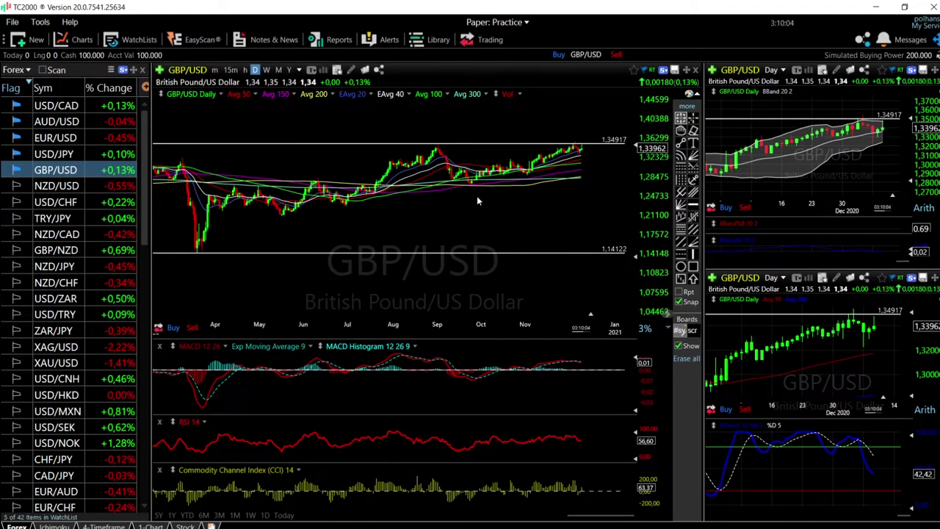
scroll(477, 196, "down", 2)
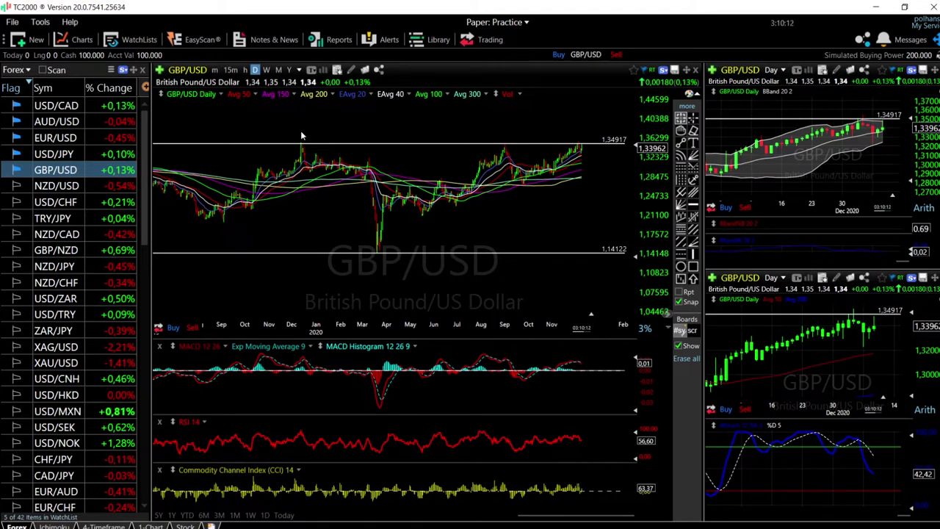
mouse_move(303, 147)
Switch the main GBP/USD chart to weekly and erase the horizontal lines at 1,34917 and 1,14122
left_click(267, 70)
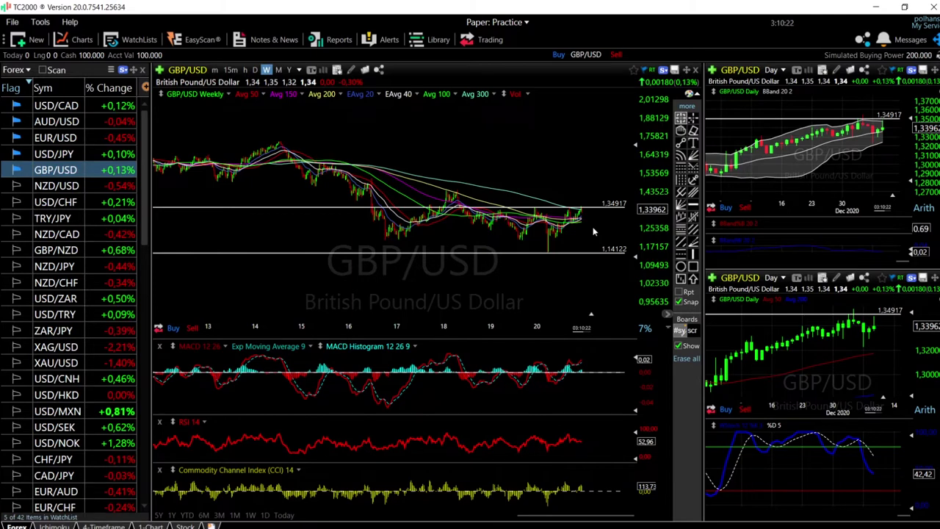
scroll(593, 232, "up", 10)
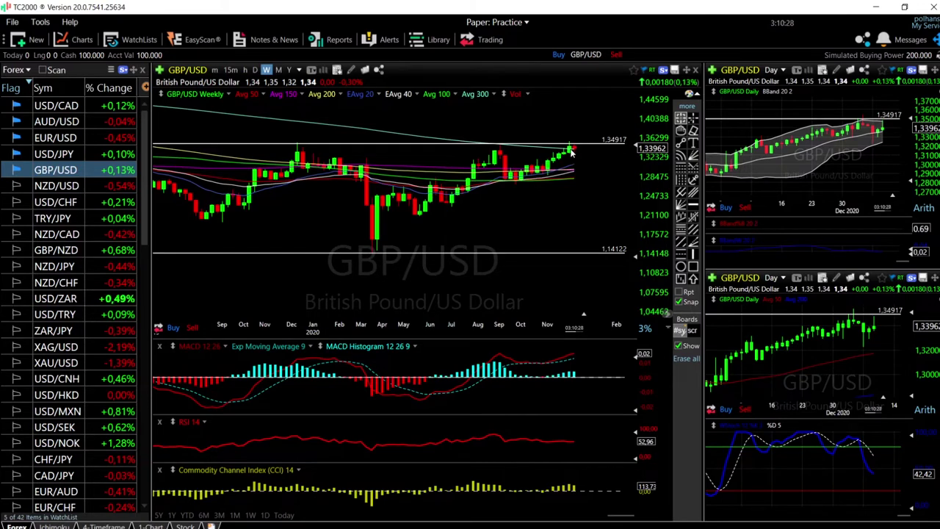
left_click(694, 130)
left_click(615, 144)
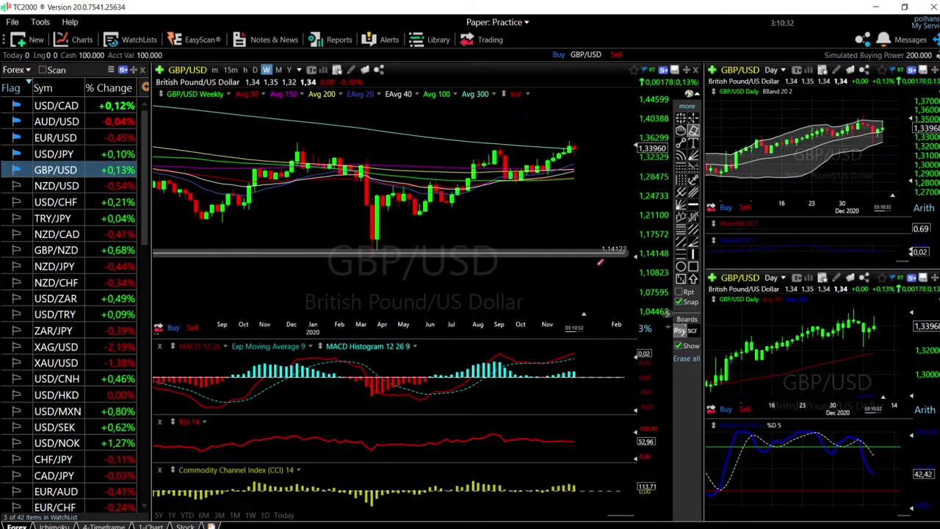
left_click(600, 261)
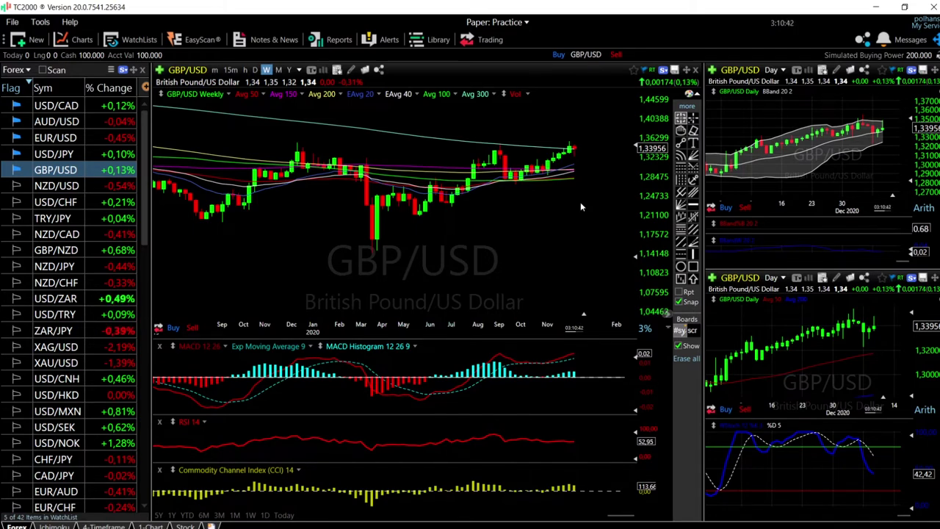
Examine the long-term GBP/USD weekly trend and read the data of a candle in the late-2014 decline
key("h")
scroll(579, 205, "down", 2)
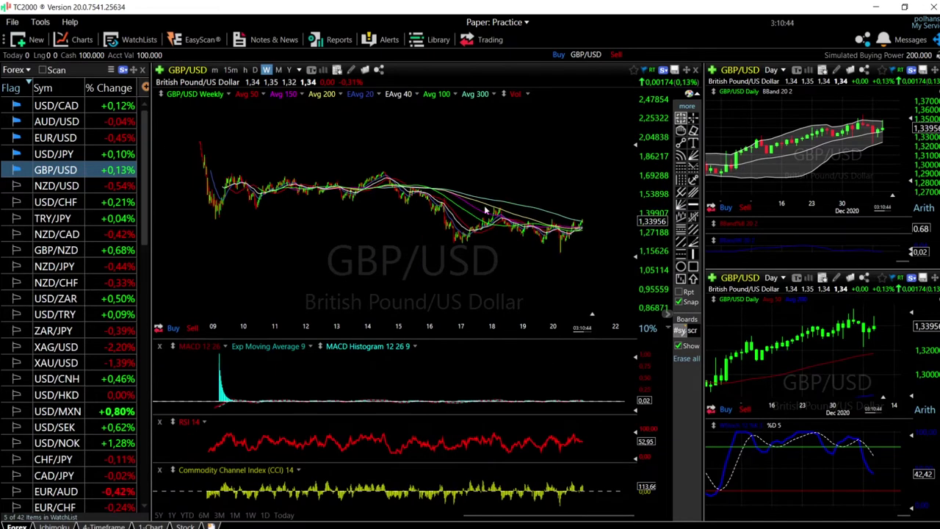
left_click(351, 136)
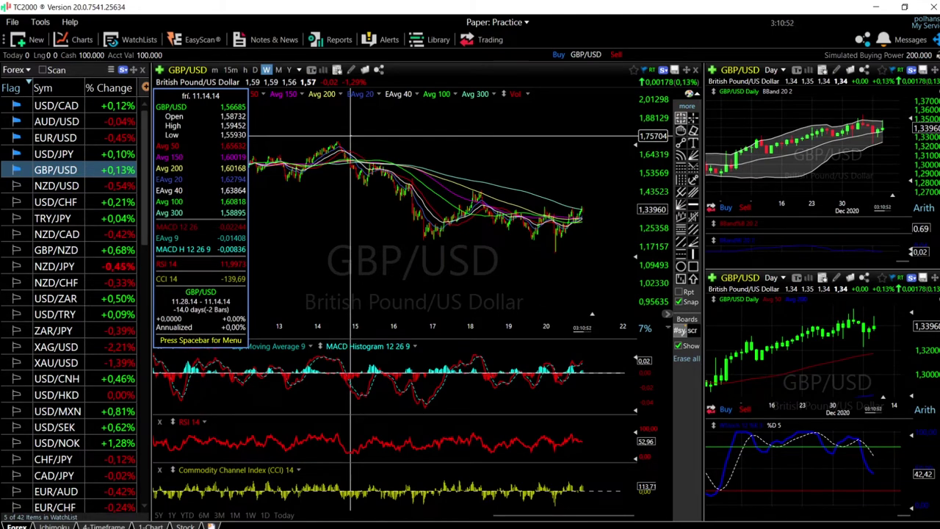
middle_click(363, 145)
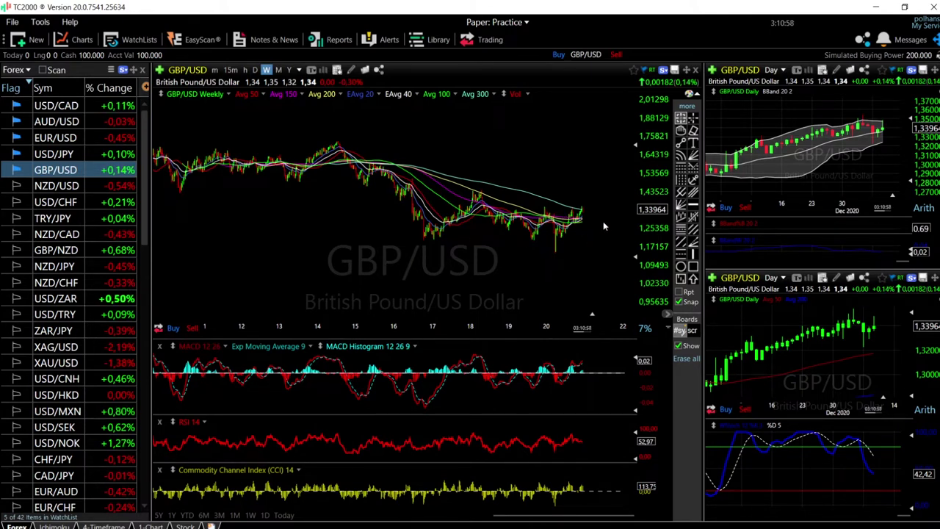
scroll(589, 214, "down", 5)
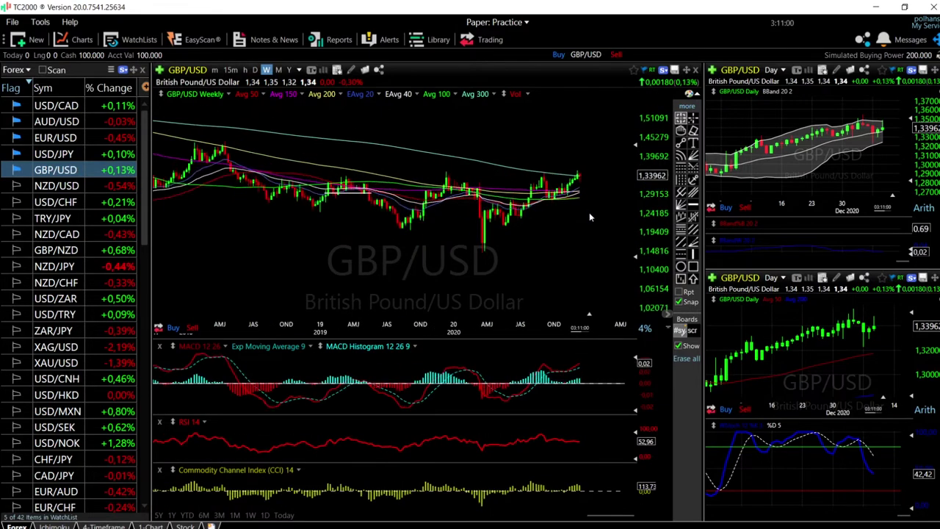
scroll(590, 212, "up", 1)
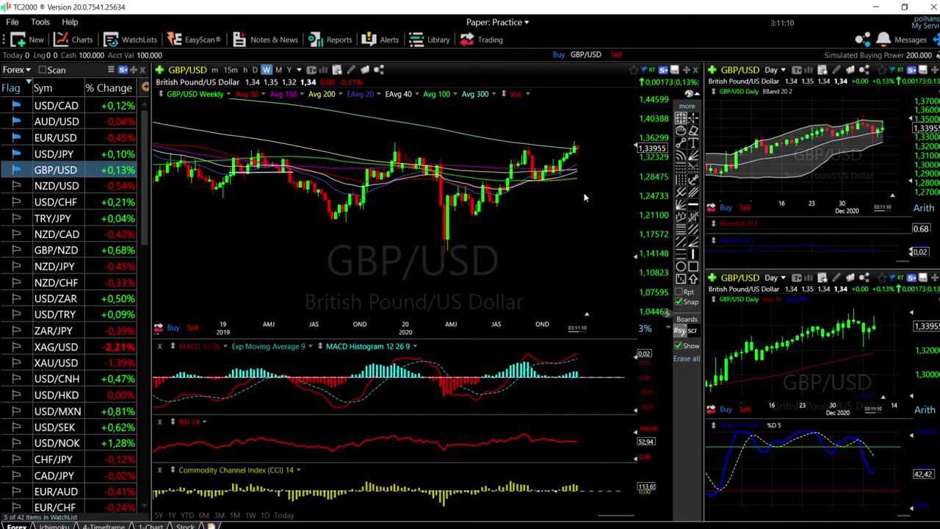
Read the weekly candle data and price levels around the 2018, 2016 and 2015 GBP/USD swing highs
scroll(586, 194, "down", 4)
scroll(582, 196, "down", 2)
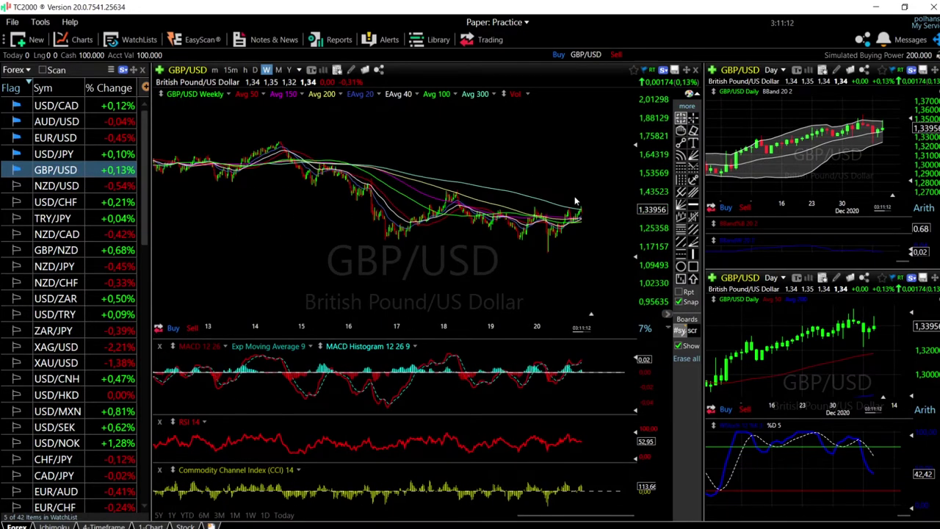
left_click(460, 191)
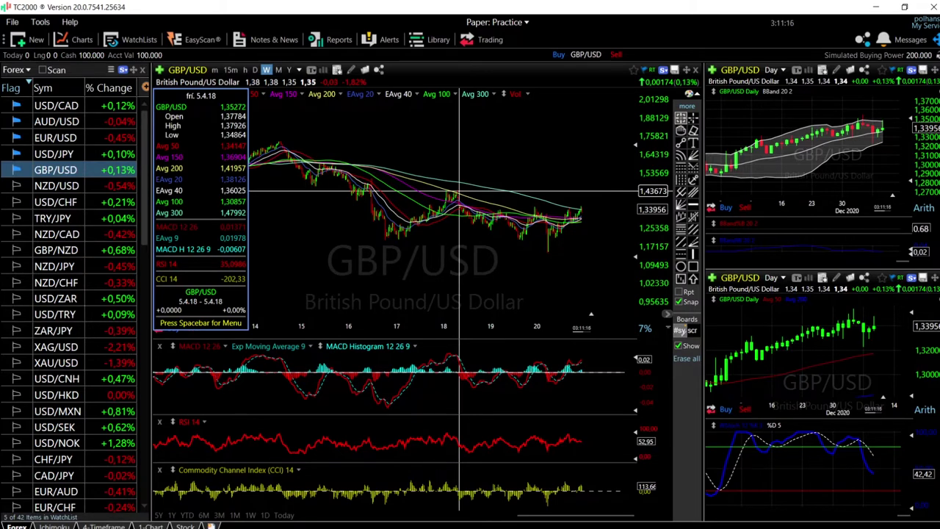
left_click(373, 180)
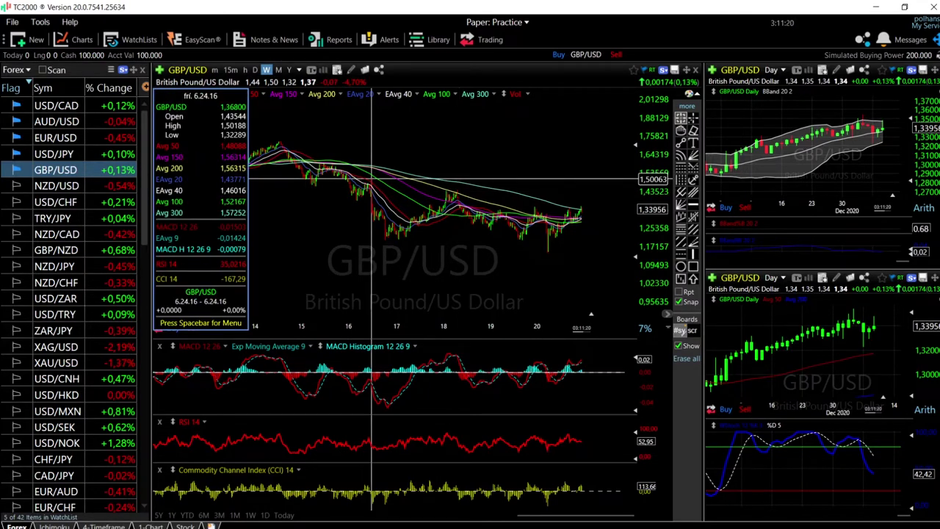
left_click_drag(372, 180, 344, 171)
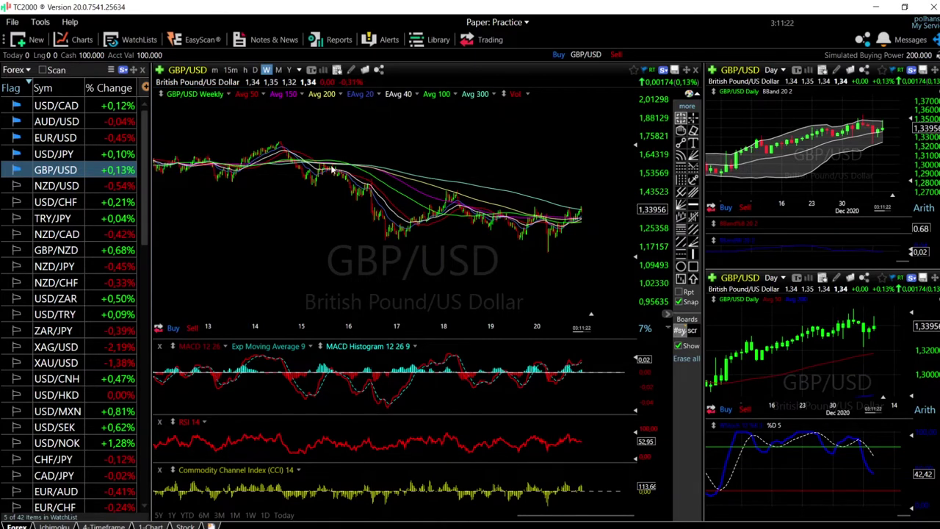
left_click(332, 169)
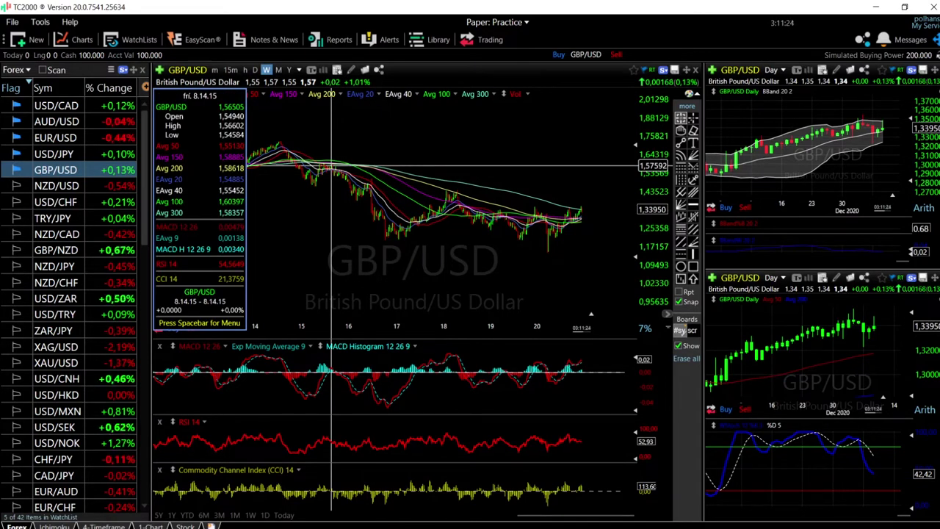
left_click(334, 169)
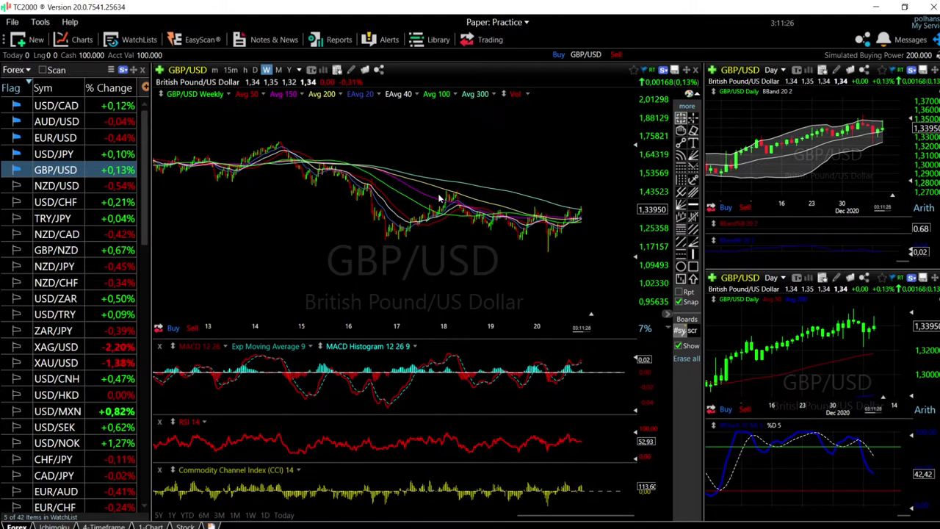
Examine the latest GBP/USD weekly candles against the 300-period moving average and the longer-term trend
scroll(565, 228, "up", 5)
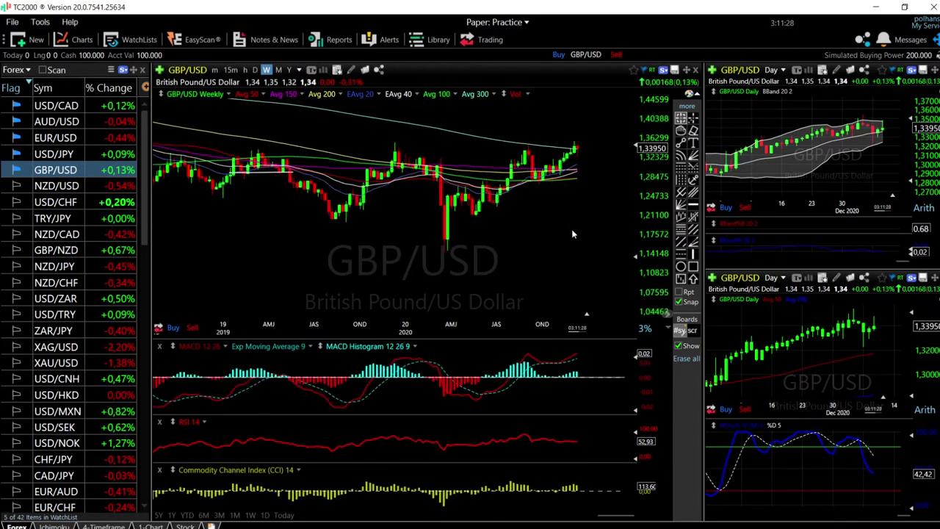
scroll(573, 234, "up", 2)
scroll(577, 168, "up", 2)
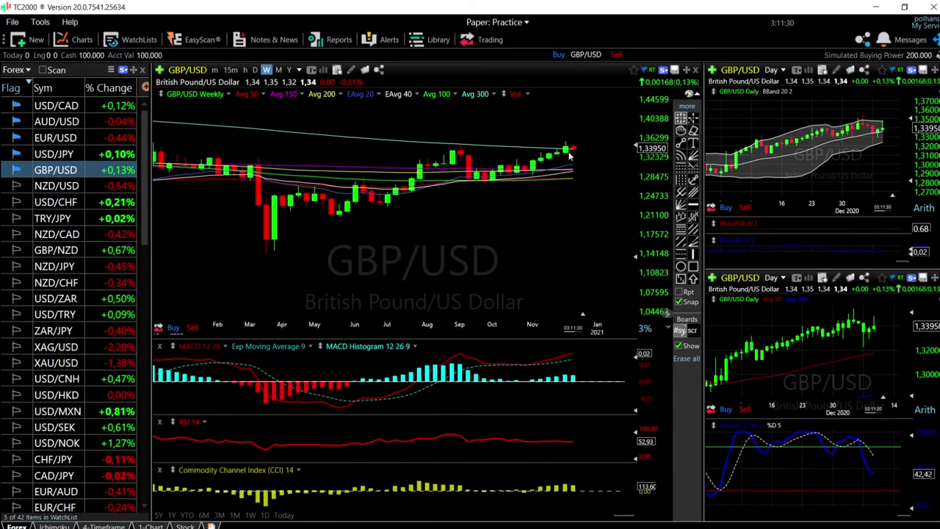
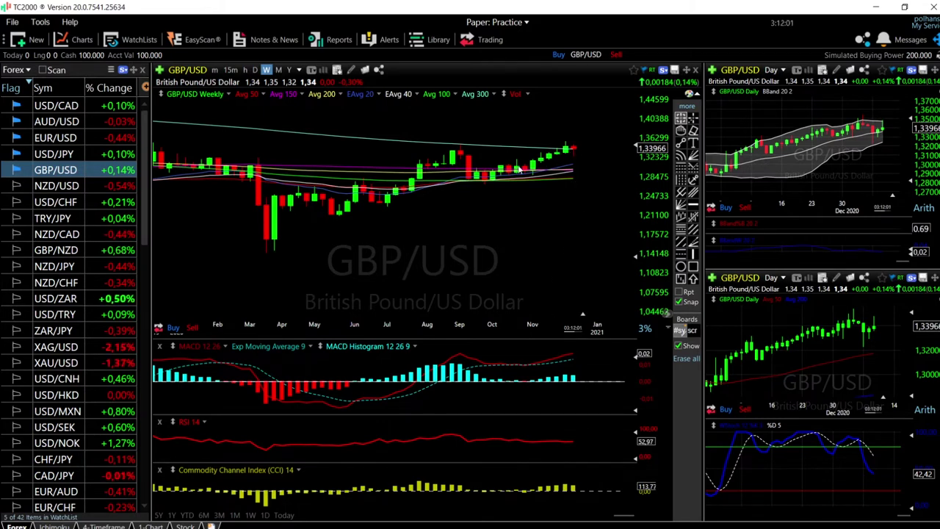
left_click(576, 163)
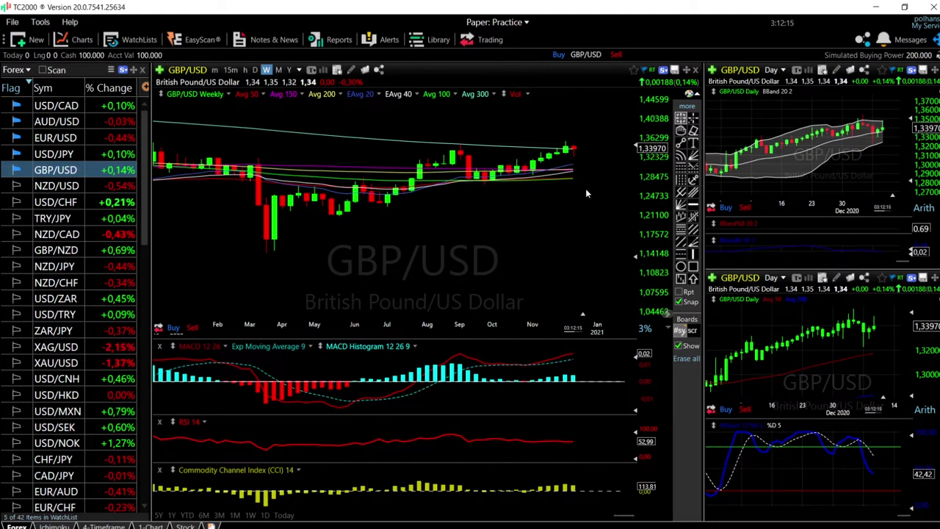
scroll(585, 188, "up", 2)
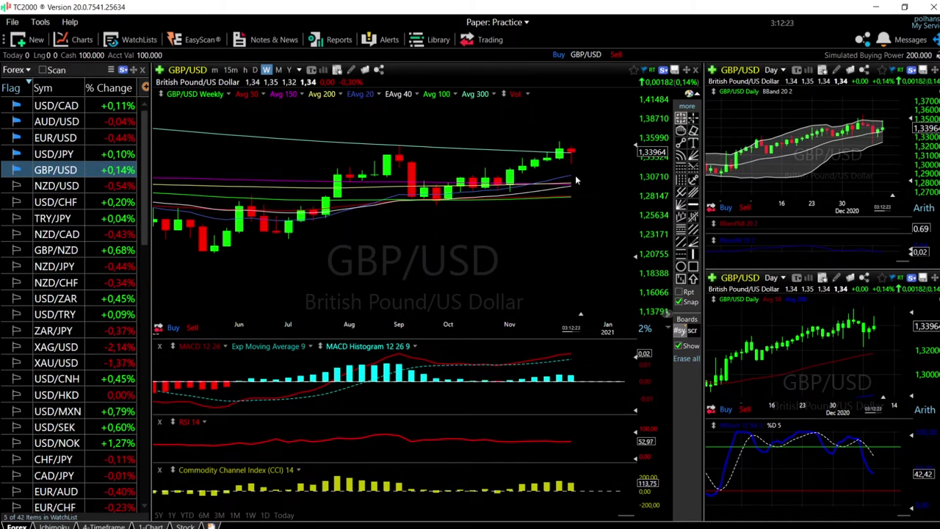
scroll(599, 178, "down", 10)
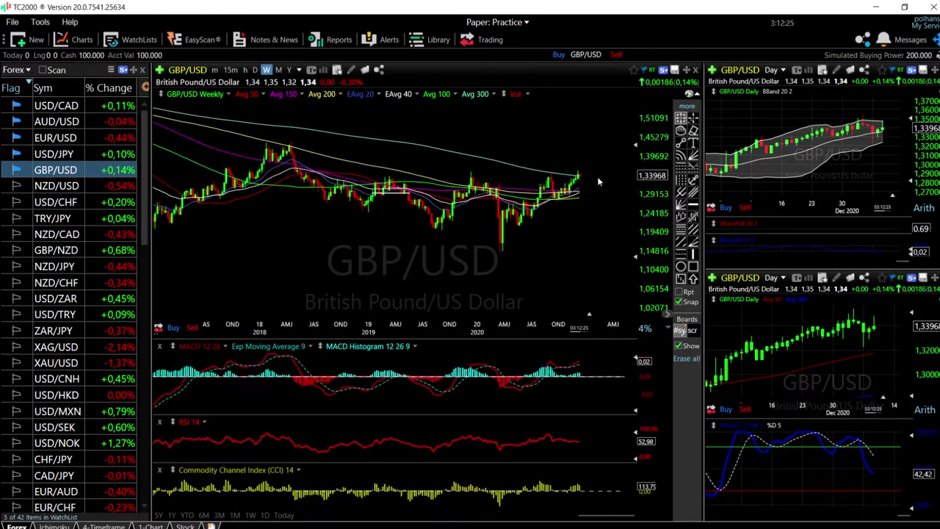
scroll(375, 177, "down", 2)
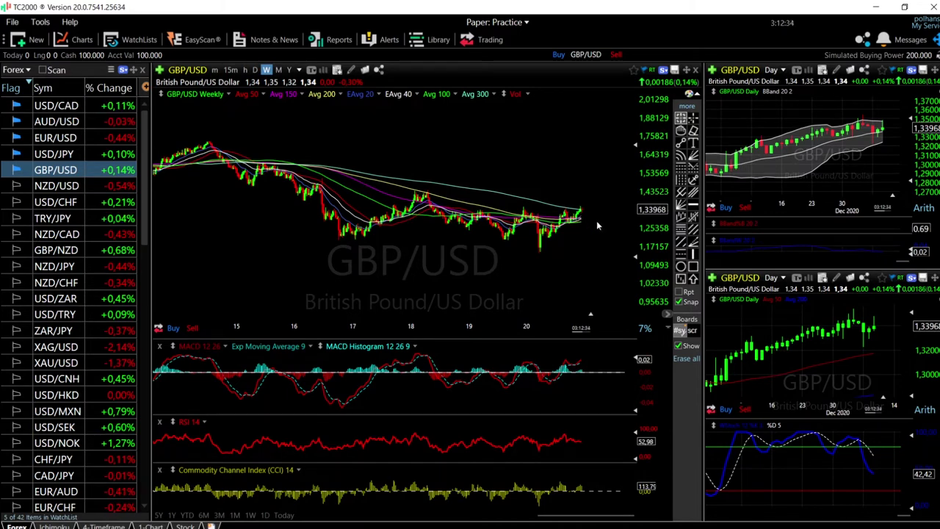
Check the 2020 GBP/USD weekly candles against the 300-period moving average and return the main chart to daily
scroll(597, 222, "up", 5)
scroll(597, 221, "up", 3)
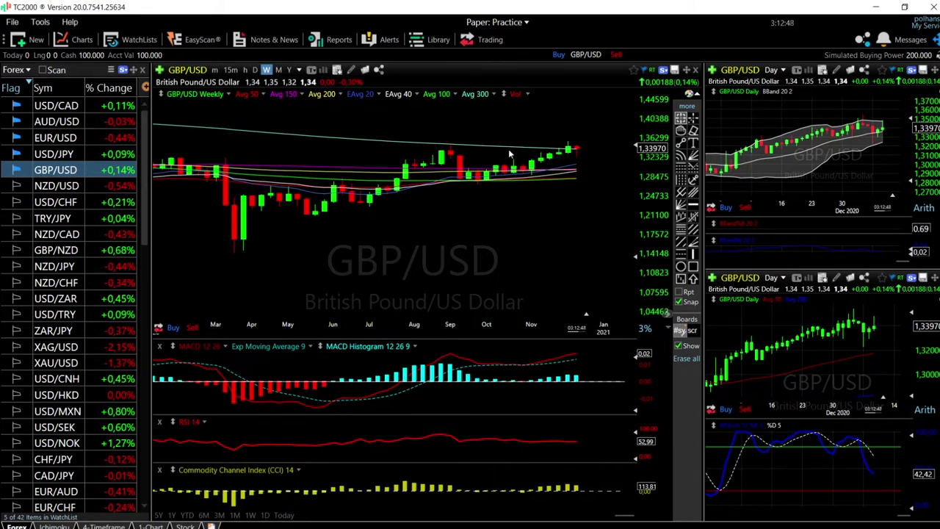
left_click(255, 70)
Open the USD/JPY daily chart and examine its falling channel since spring 2020 and the latest candles below the upper trendline
left_click(82, 153)
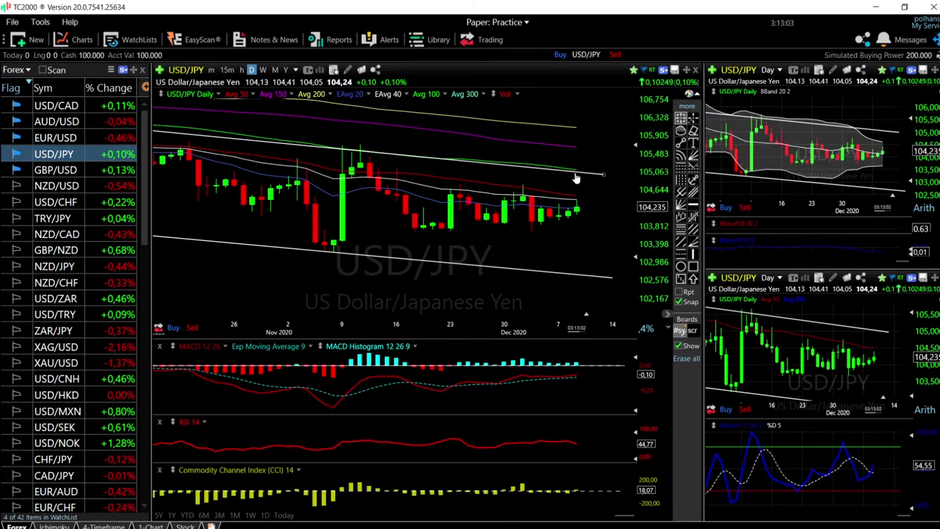
mouse_move(577, 176)
scroll(584, 204, "down", 10)
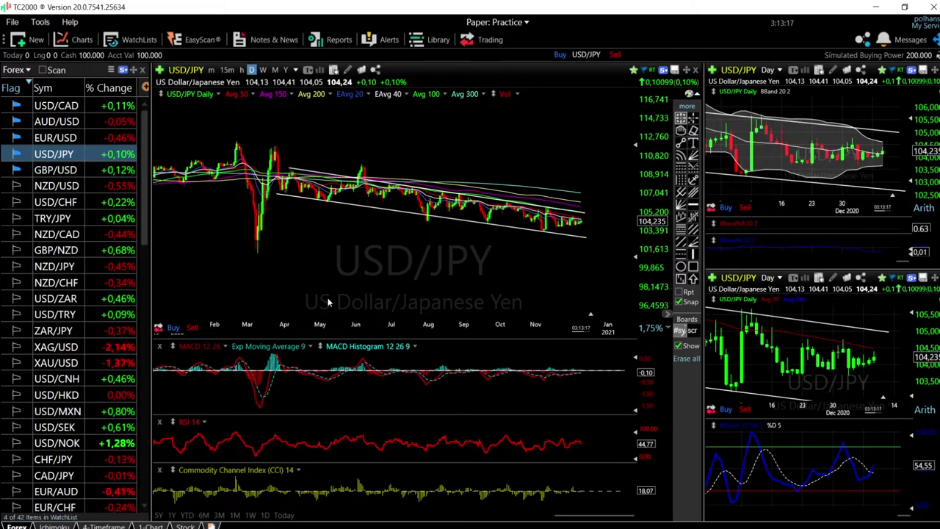
scroll(542, 259, "up", 1)
scroll(559, 249, "up", 8)
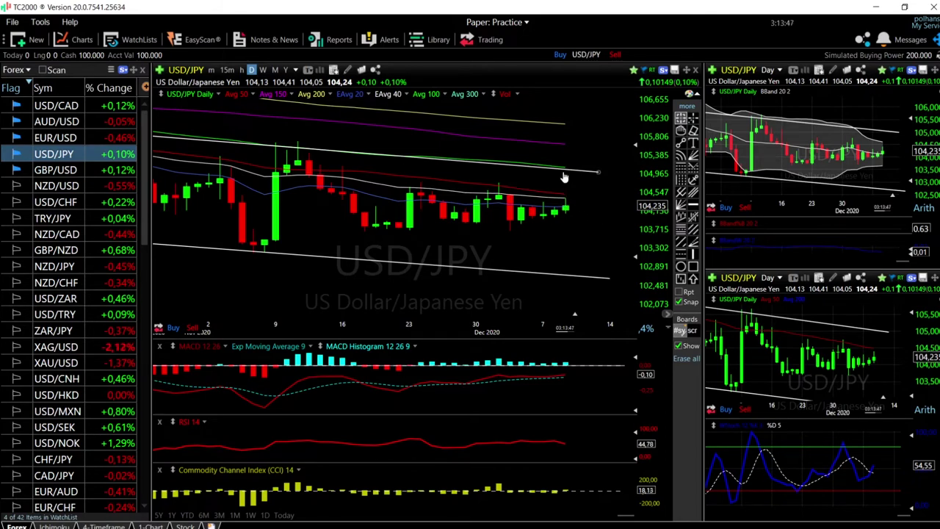
Open the EUR/USD daily chart and raise the lower horizontal support line to 1,20100, near the 20-period moving average
key("Up")
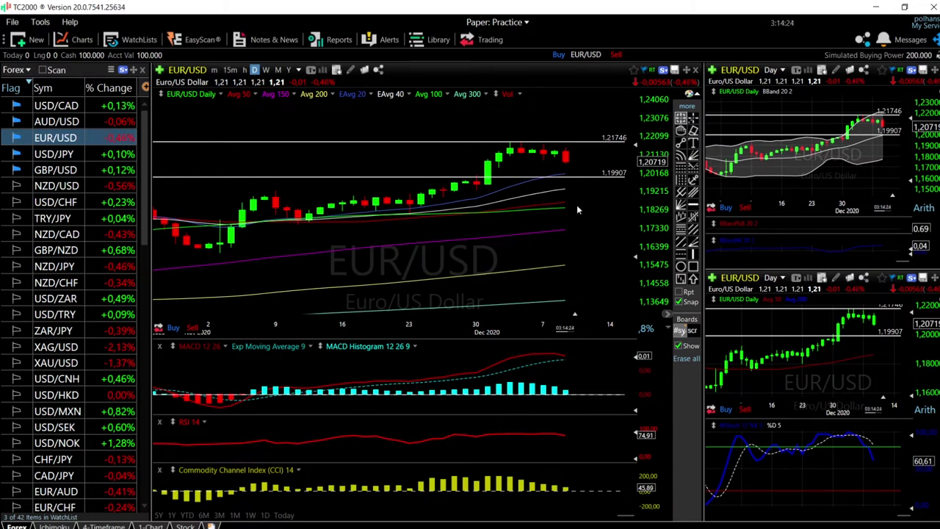
left_click_drag(579, 175, 576, 180)
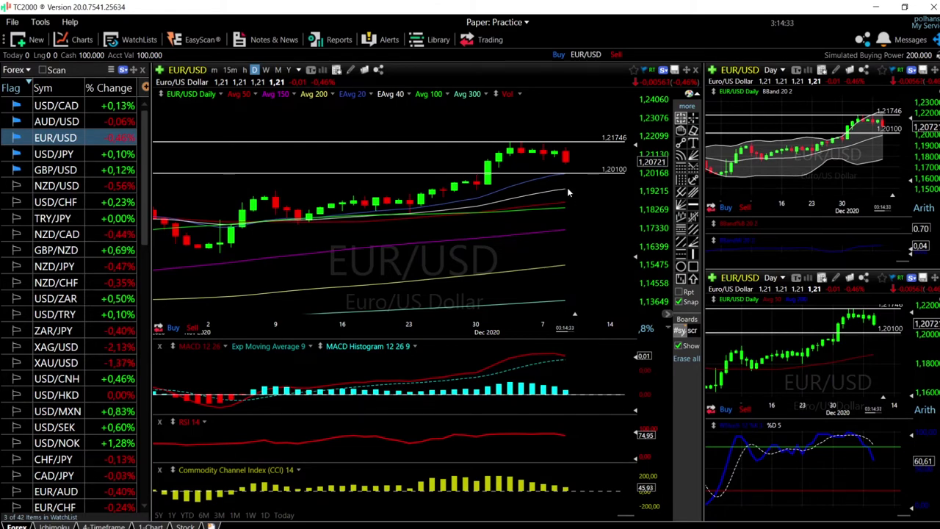
left_click_drag(564, 192, 566, 189)
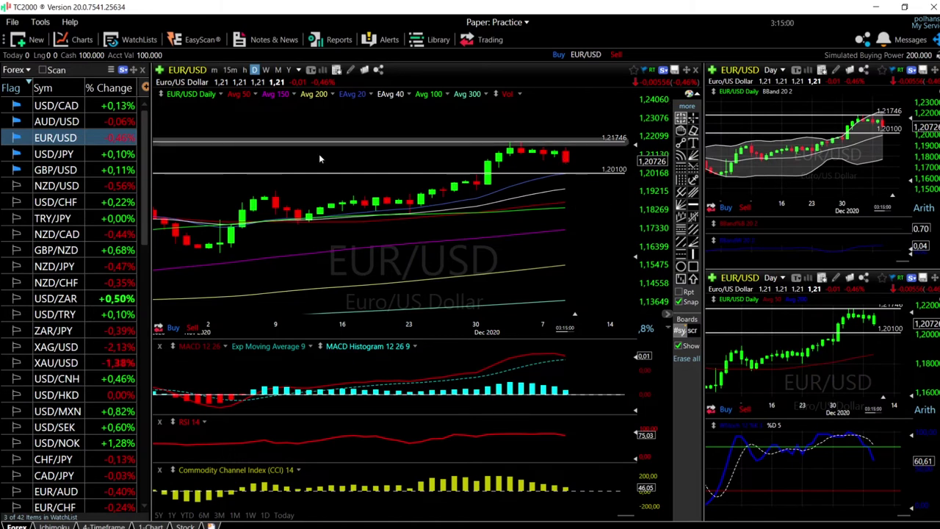
Open the AUD/USD daily chart and move its resistance line to 0,74884 and the support line just below price to 0,73768
left_click(62, 123)
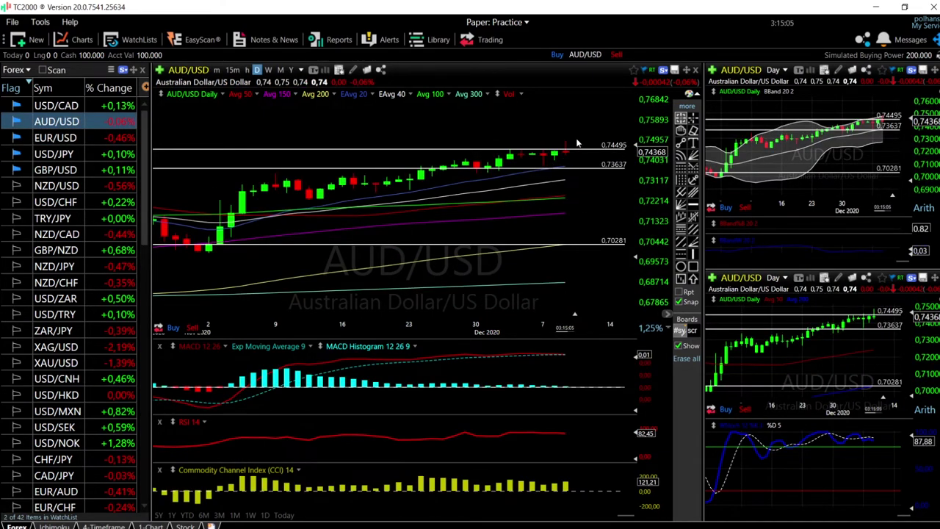
left_click_drag(578, 155, 578, 138)
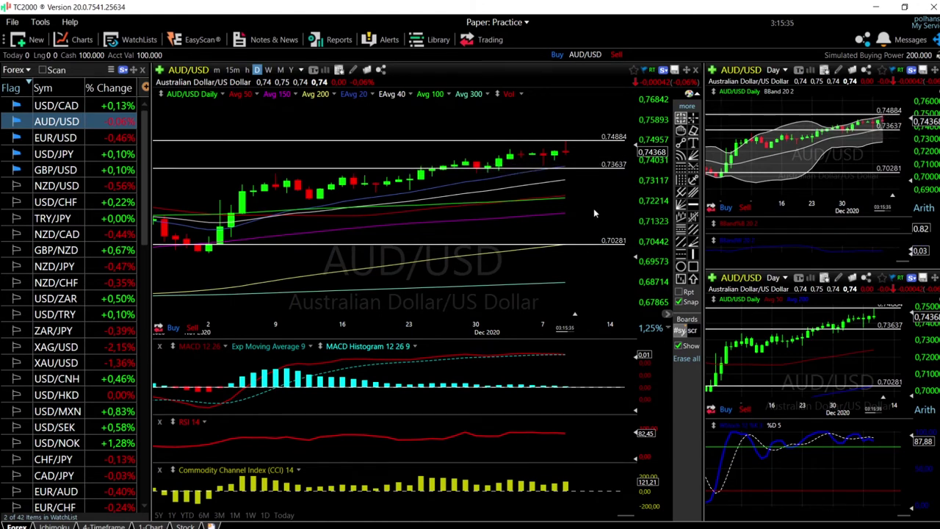
left_click_drag(588, 169, 588, 172)
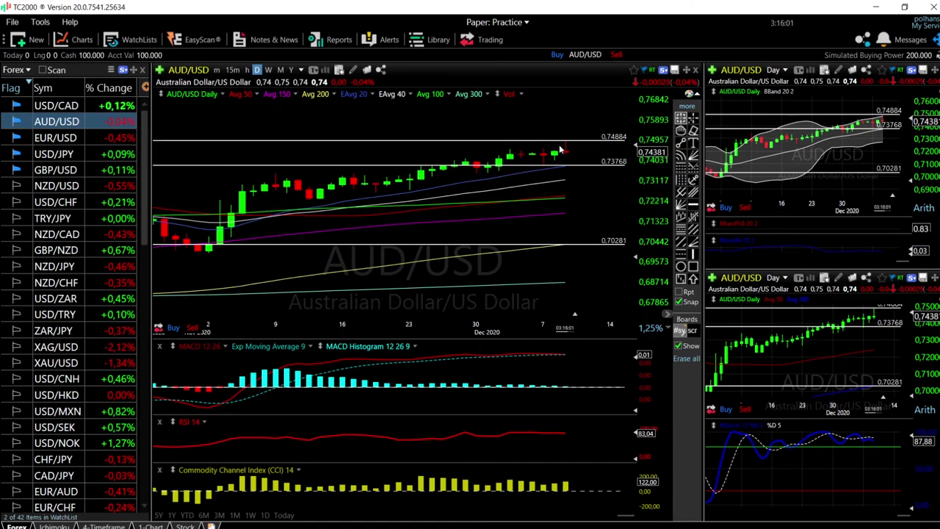
Open the USD/CAD daily chart and read the latest candle's data and the 20-period moving average level
left_click(62, 106)
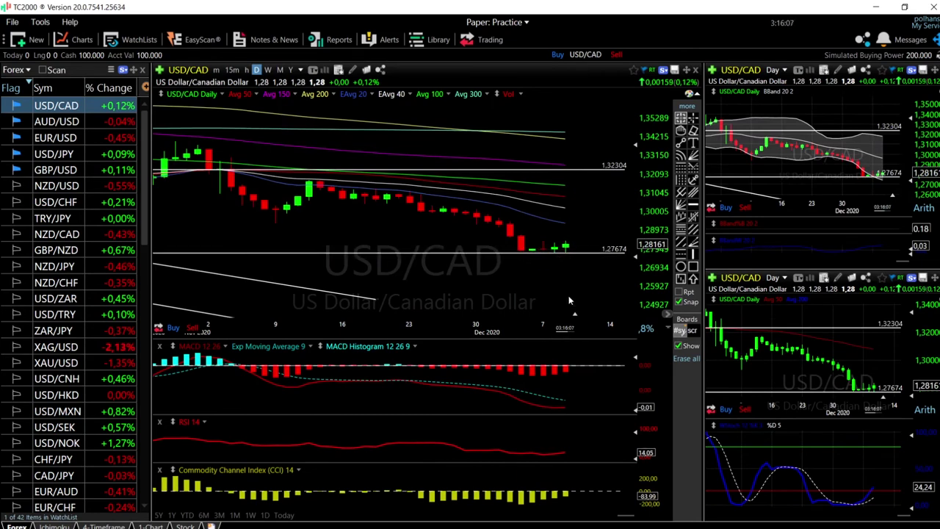
left_click(566, 226)
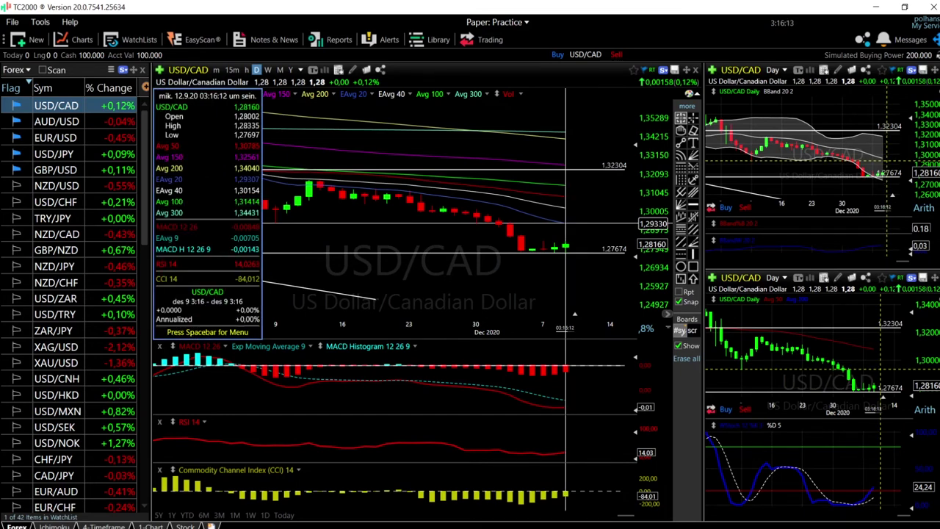
left_click(565, 224)
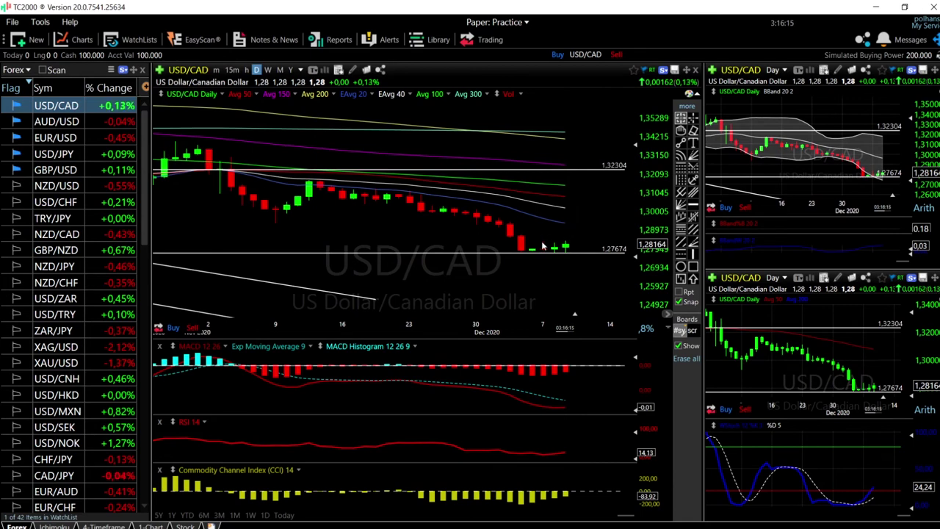